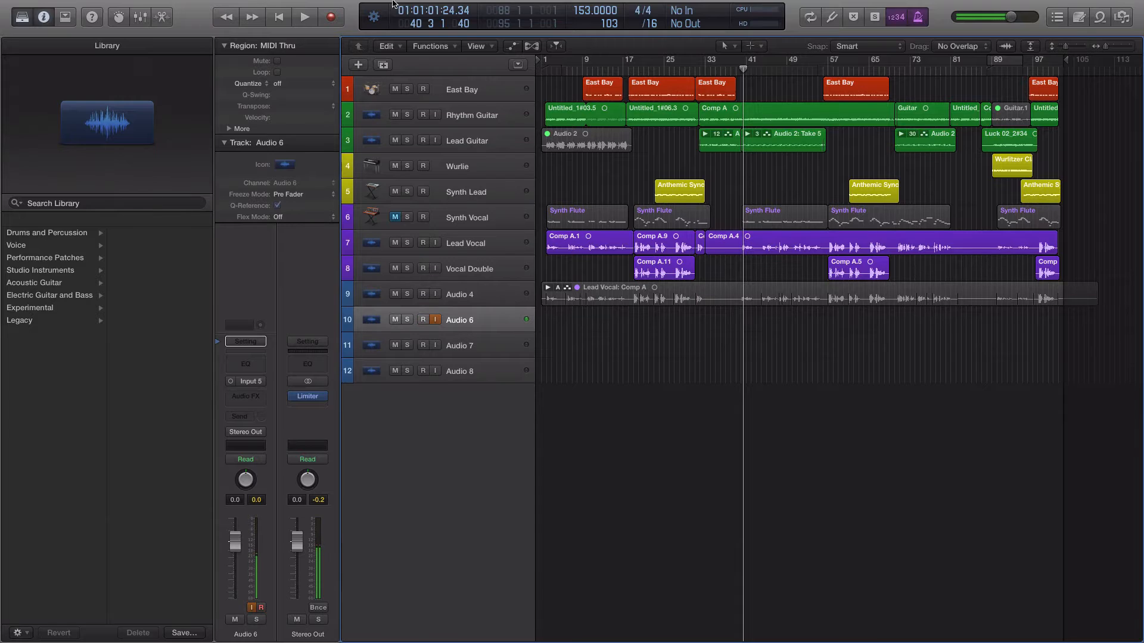
- Play back the East Bay drum track in solo, add Rhythm Guitar to the solo, and clear both solos after stopping
{"action": "left_click", "coordinate": [471, 94]}
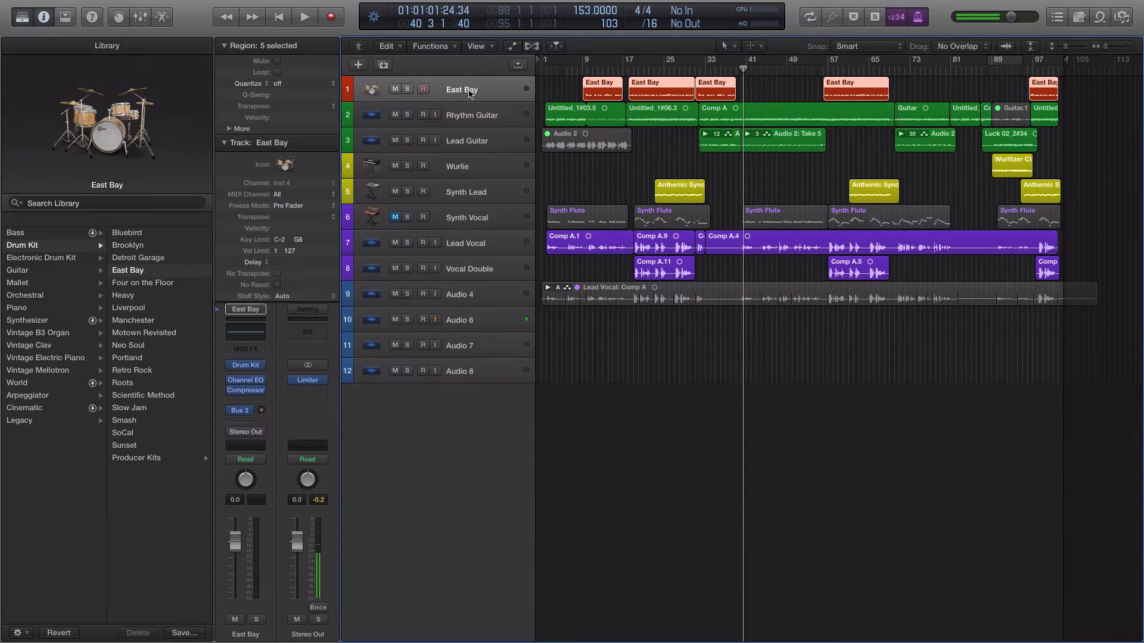
{"action": "left_click", "coordinate": [956, 92]}
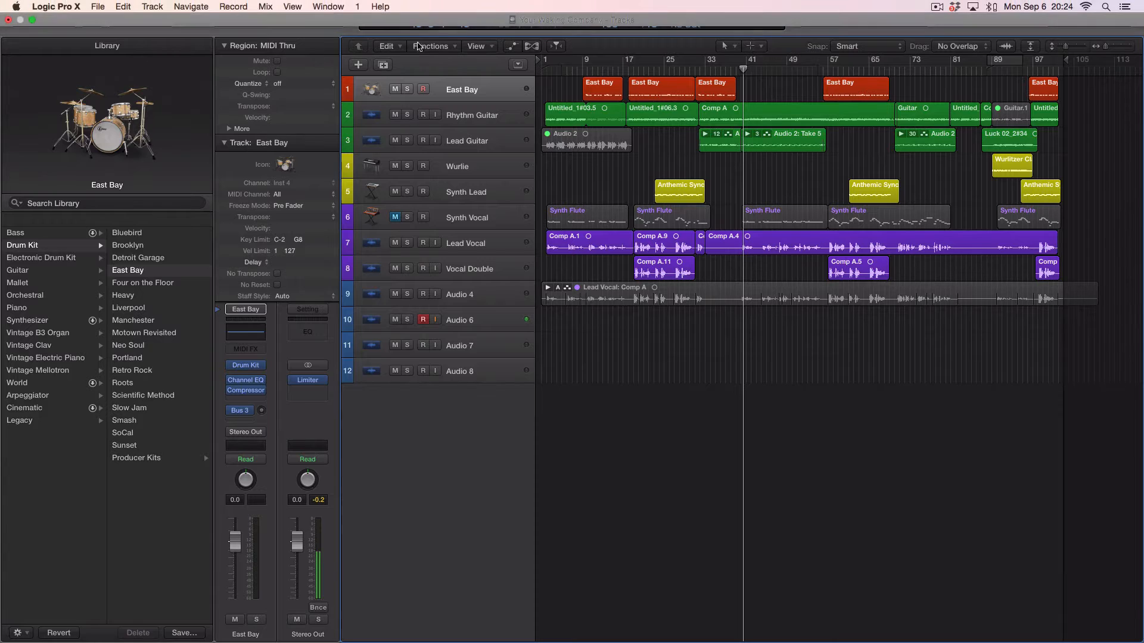
{"action": "left_click", "coordinate": [408, 90]}
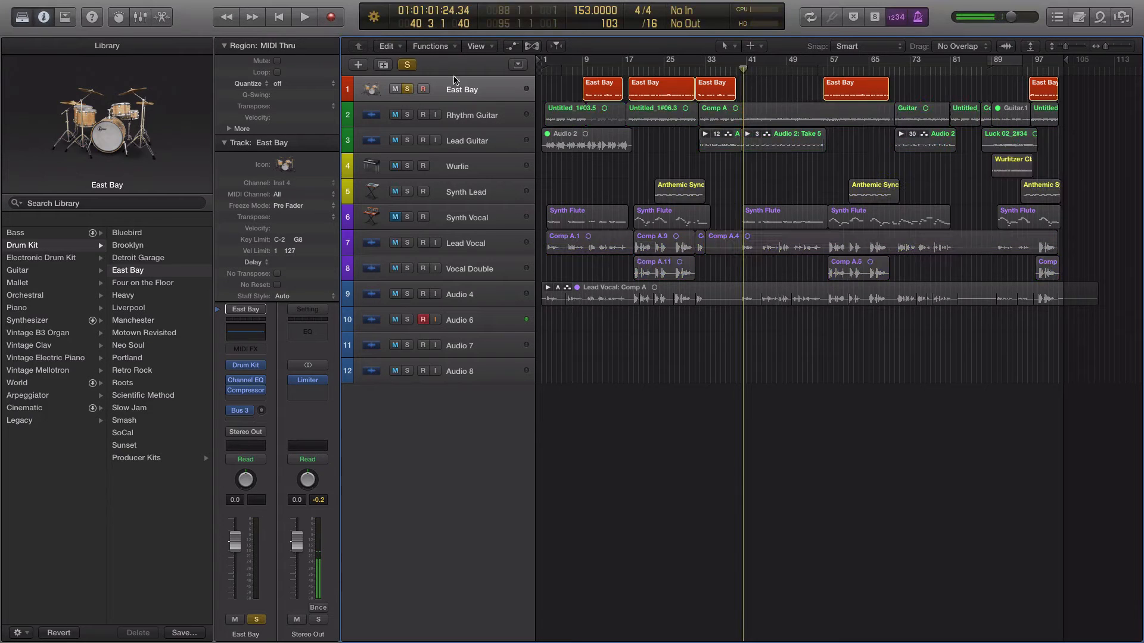
{"action": "double_click", "coordinate": [580, 69]}
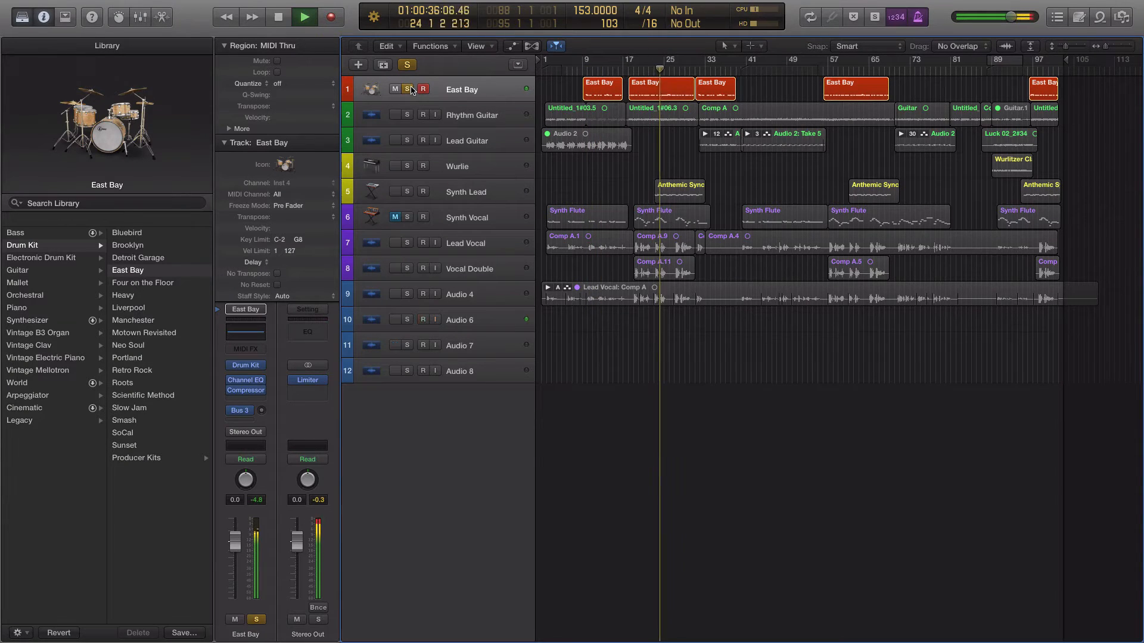
{"action": "left_click", "coordinate": [407, 115]}
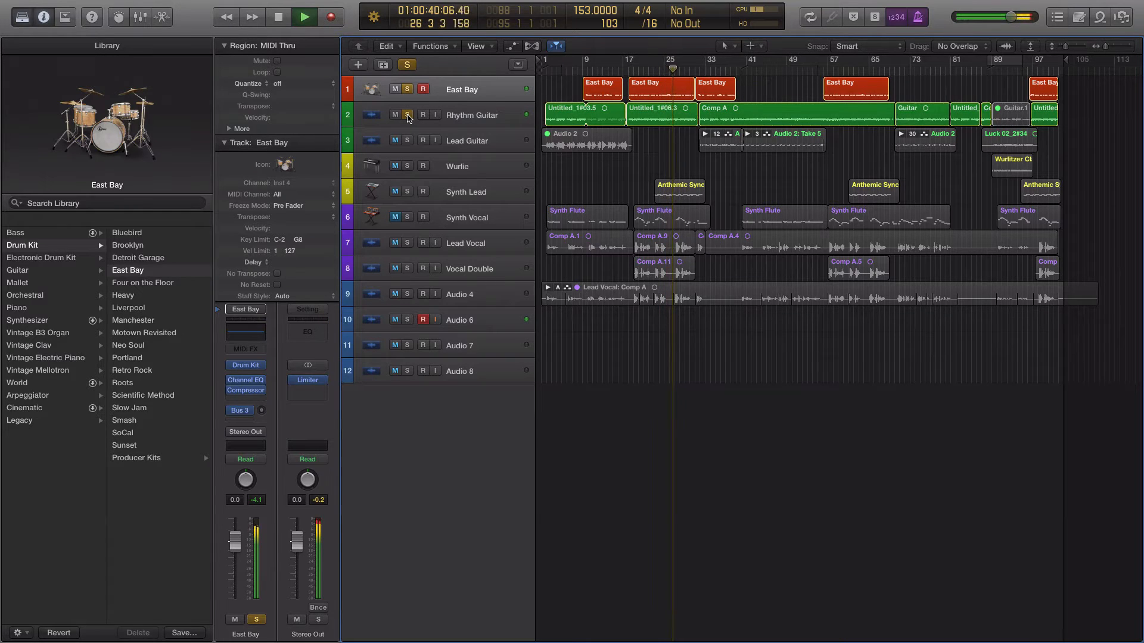
{"action": "key", "text": "space"}
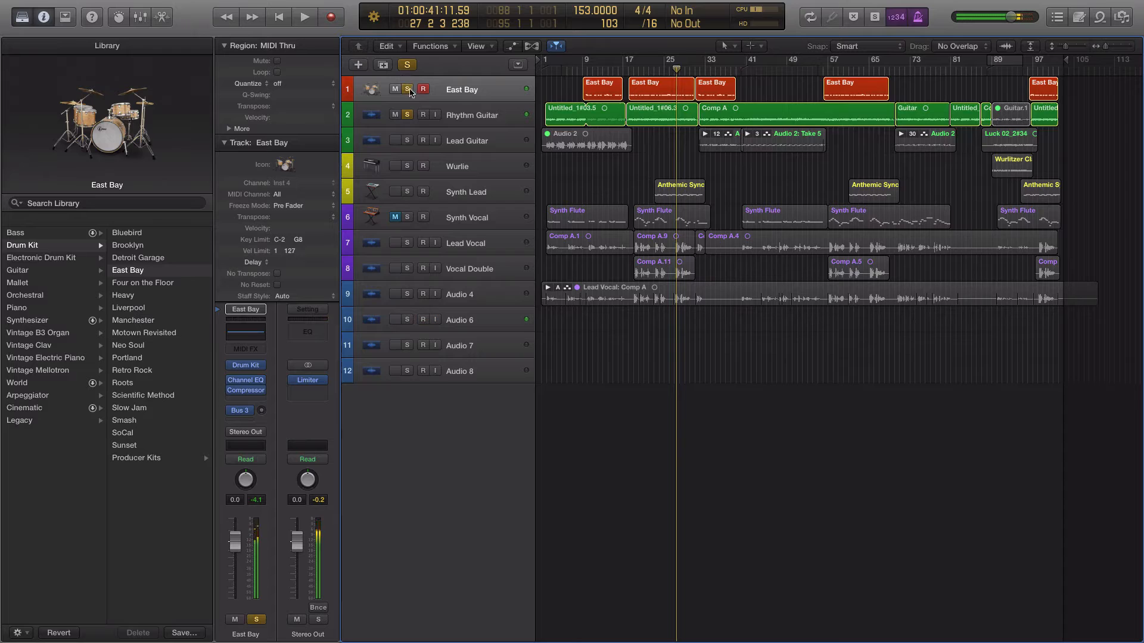
{"action": "left_click", "coordinate": [409, 89]}
{"action": "left_click", "coordinate": [409, 114]}
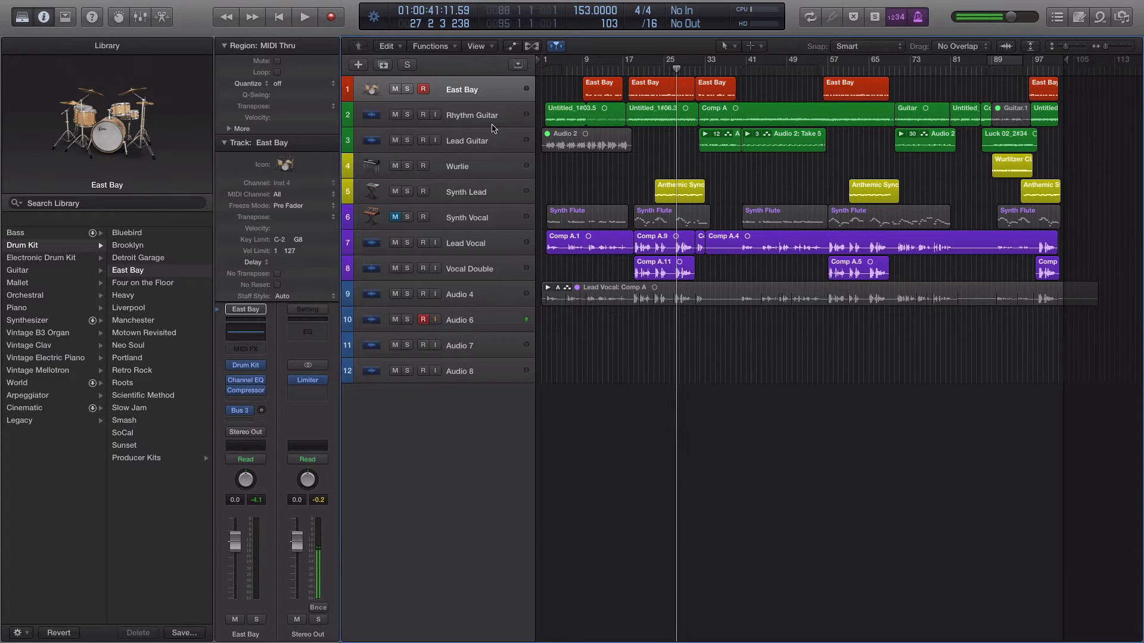
- Rename the East Bay drum track as "KICK & SNARE (East Bay"
{"action": "double_click", "coordinate": [469, 89]}
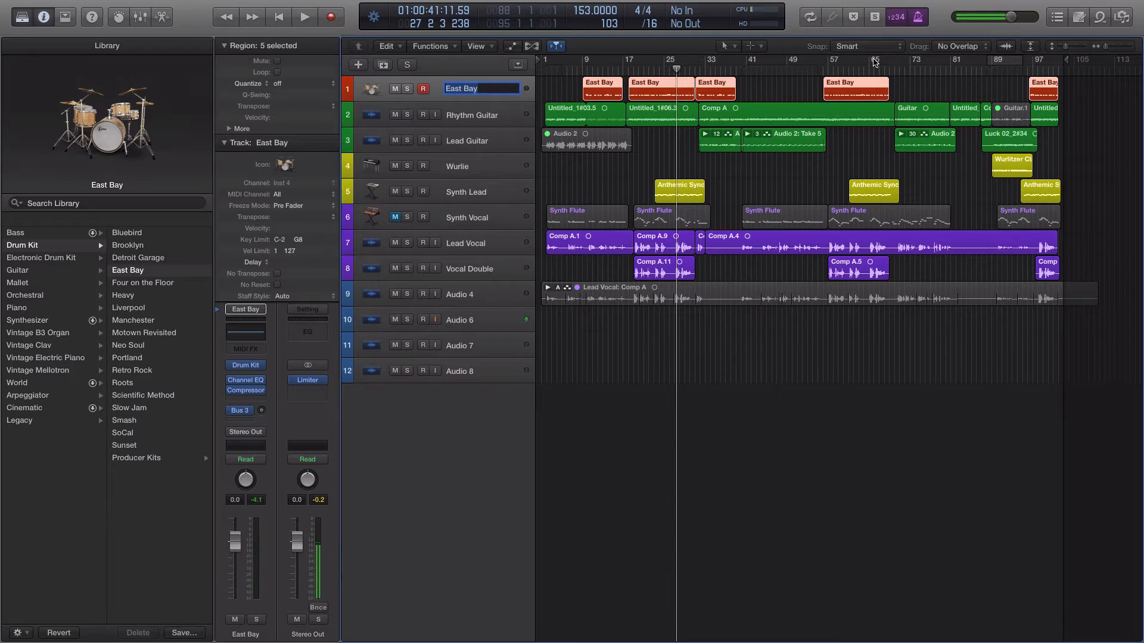
{"action": "key", "text": "Left"}
{"action": "type", "text": "SNARE "}
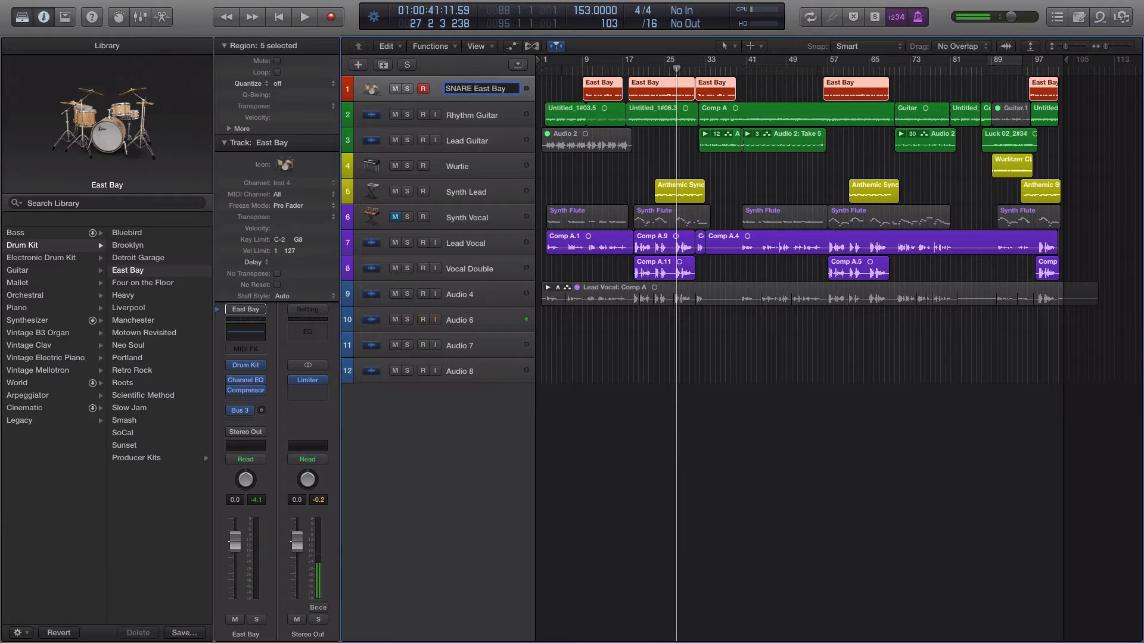
{"action": "type", "text": "&"}
{"action": "key", "text": "BackSpace"}
{"action": "key", "text": "BackSpace"}
{"action": "key", "text": "BackSpace"}
{"action": "key", "text": "BackSpace"}
{"action": "key", "text": "BackSpace"}
{"action": "key", "text": "BackSpace"}
{"action": "key", "text": "BackSpace"}
{"action": "key", "text": "BackSpace"}
{"action": "type", "text": "KICK & SNARE ("}
{"action": "key", "text": "Right"}
{"action": "key", "text": "Right"}
{"action": "key", "text": "Right"}
{"action": "key", "text": "Right"}
{"action": "key", "text": "Right"}
{"action": "key", "text": "Right"}
{"action": "key", "text": "Return"}
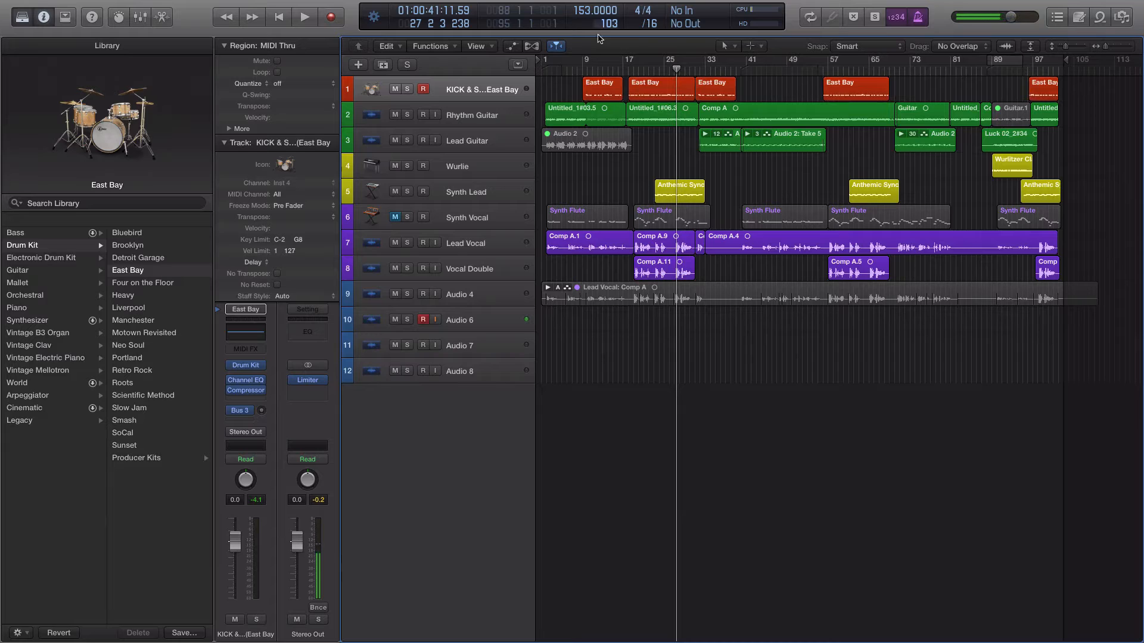
- Widen the track headers and add the closing parenthesis so the drum track's name reads "KICK & SNARE (East Bay)"
{"action": "double_click", "coordinate": [506, 92]}
{"action": "left_click_drag", "start_coordinate": [536, 107], "coordinate": [633, 107]}
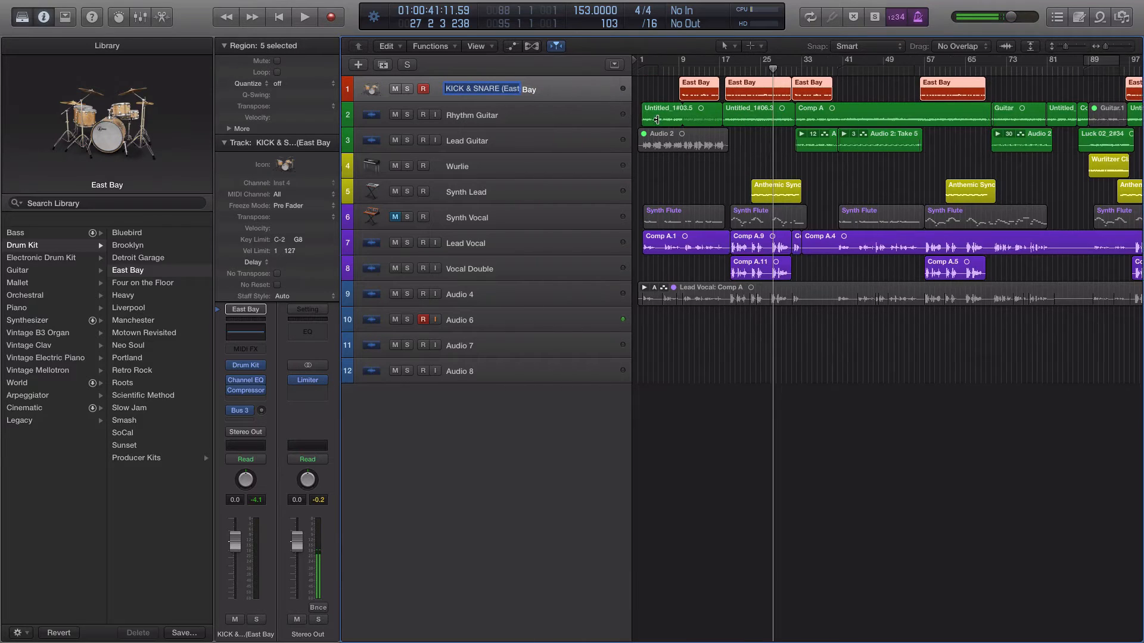
{"action": "left_click", "coordinate": [575, 90]}
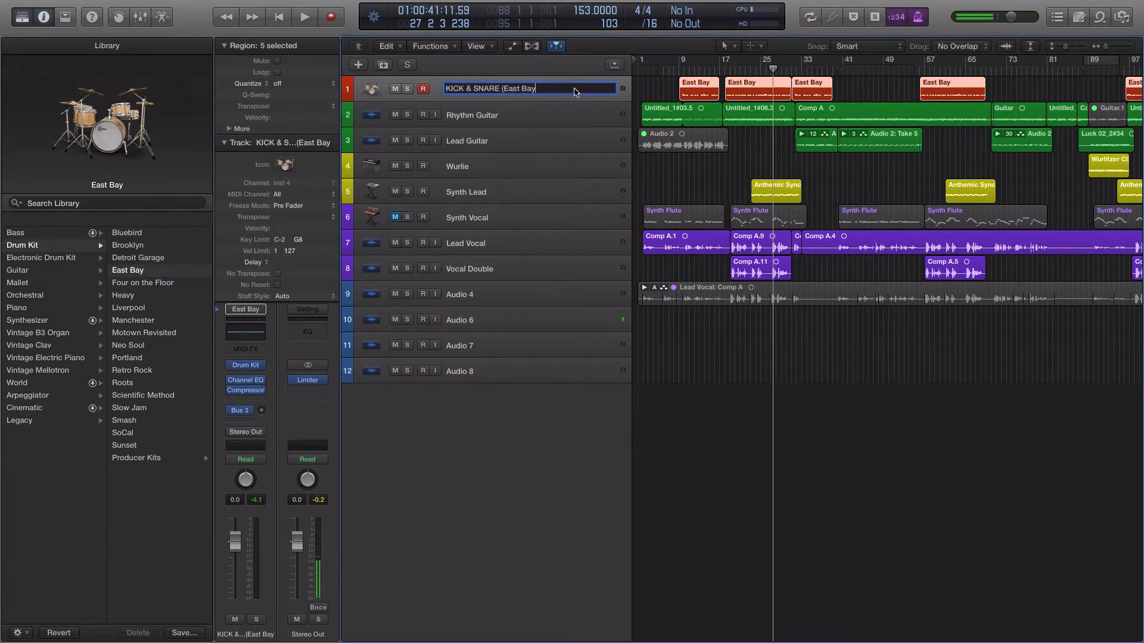
{"action": "type", "text": ")"}
{"action": "left_click", "coordinate": [538, 121]}
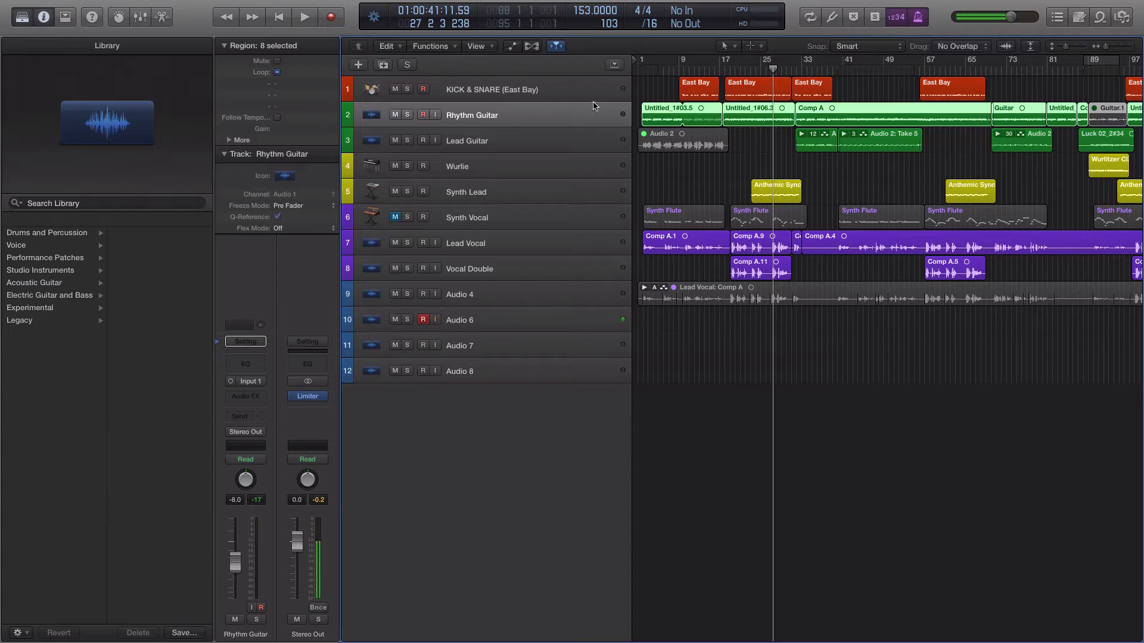
- Review the Rhythm Guitar and Lead Guitar tracks, selecting Lead Guitar's Audio 2 region and its first two take folders
{"action": "scroll", "coordinate": [667, 163], "scroll_direction": "left", "scroll_amount": 3}
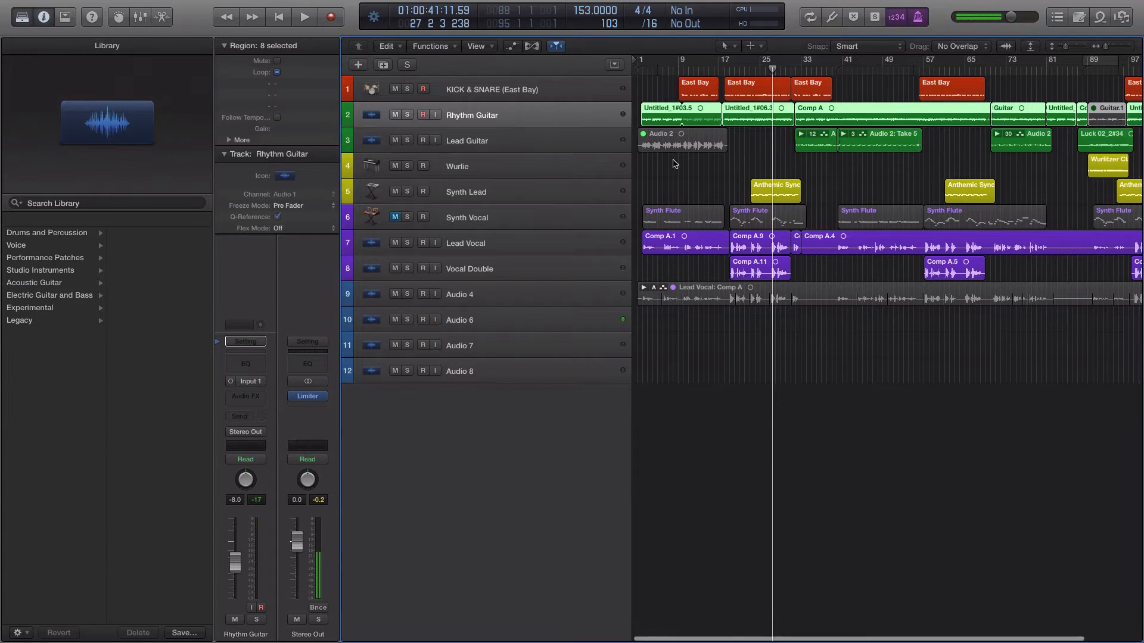
{"action": "left_click", "coordinate": [483, 143]}
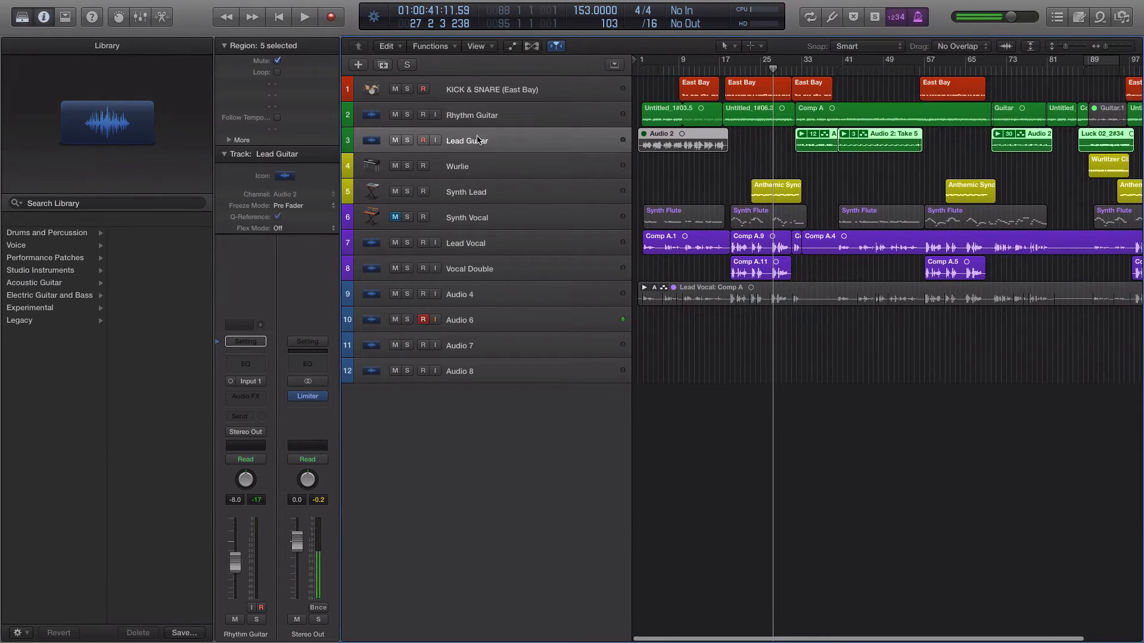
{"action": "left_click", "coordinate": [502, 120]}
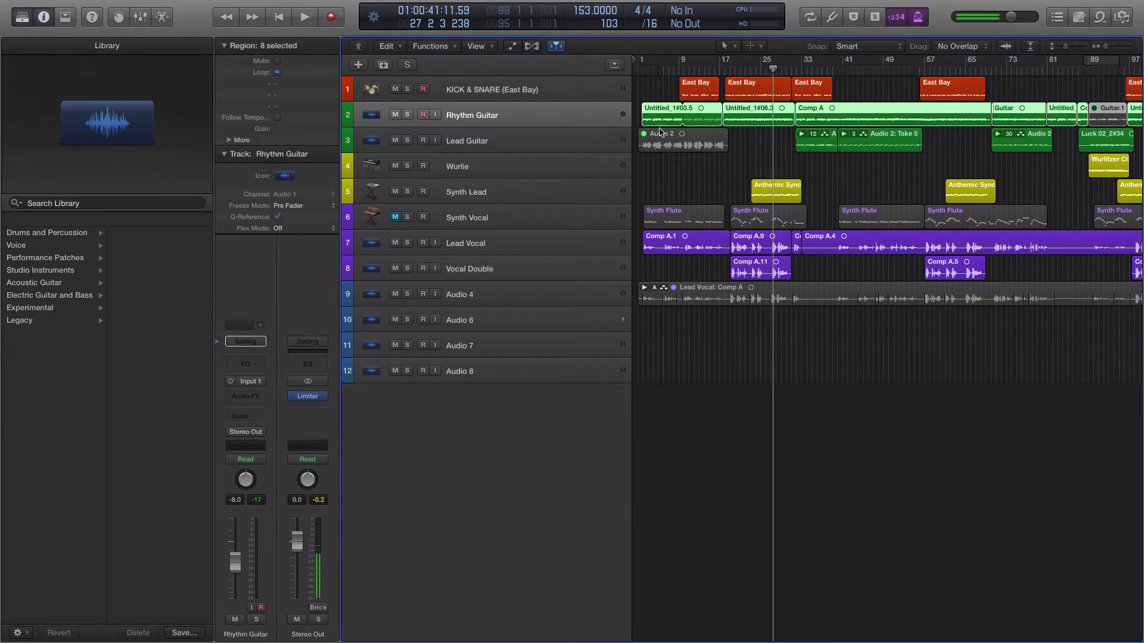
{"action": "left_click", "coordinate": [552, 143]}
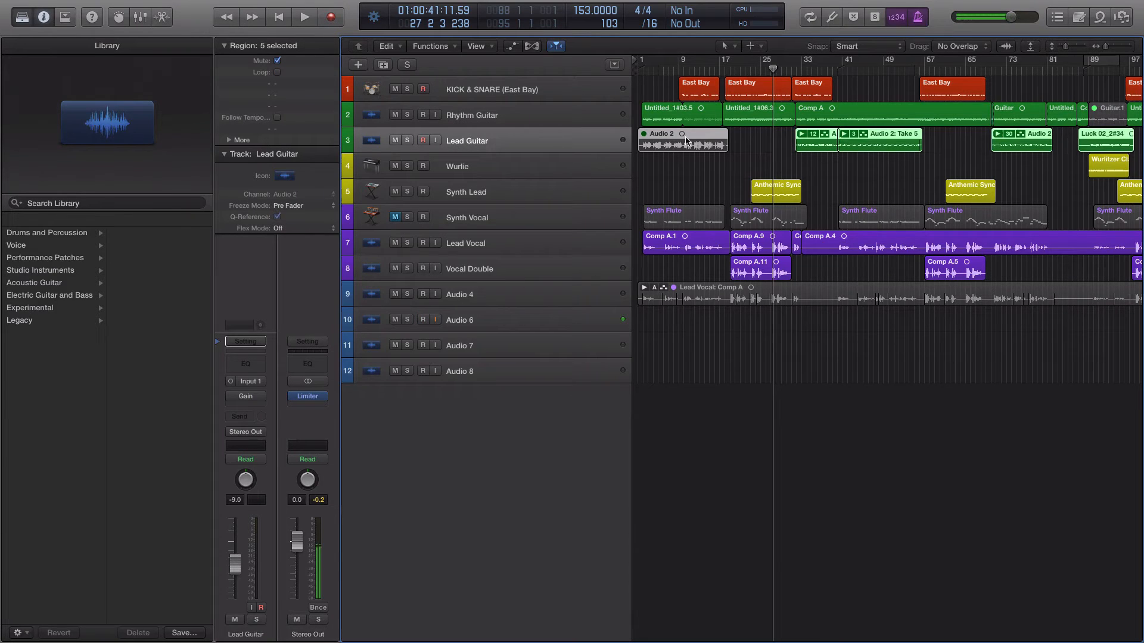
{"action": "left_click", "coordinate": [704, 152]}
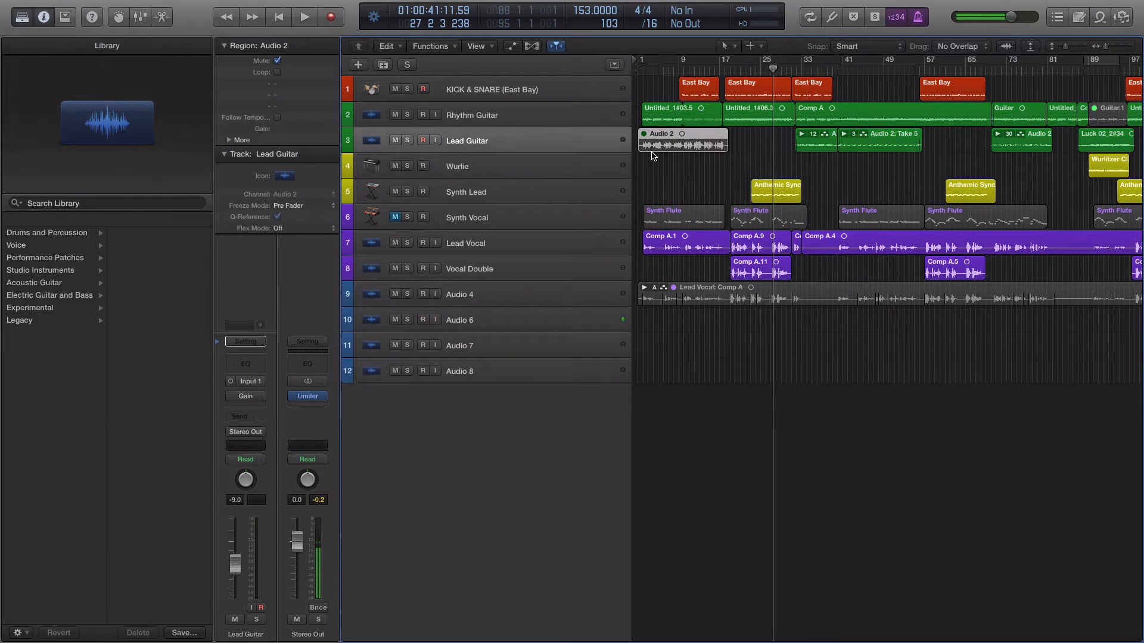
{"action": "left_click", "coordinate": [731, 147]}
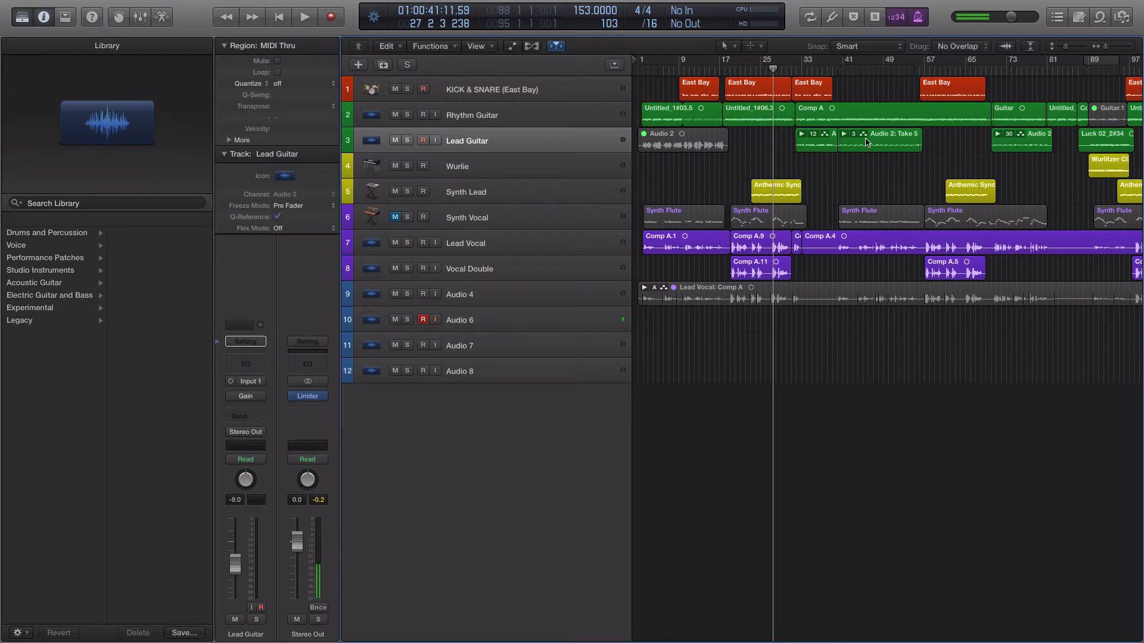
{"action": "left_click_drag", "start_coordinate": [922, 159], "coordinate": [773, 142]}
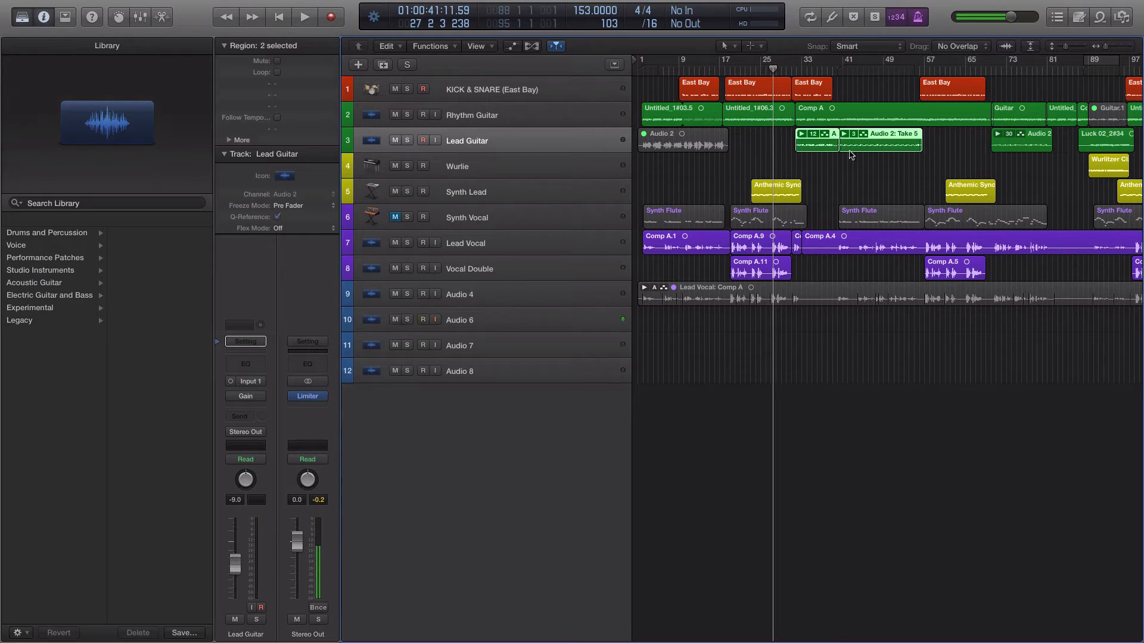
- Examine the Wurlie track and where its Wurlitzer Classic region sits in the arrangement
{"action": "left_click", "coordinate": [468, 168]}
{"action": "scroll", "coordinate": [487, 177], "scroll_direction": "right", "scroll_amount": 1}
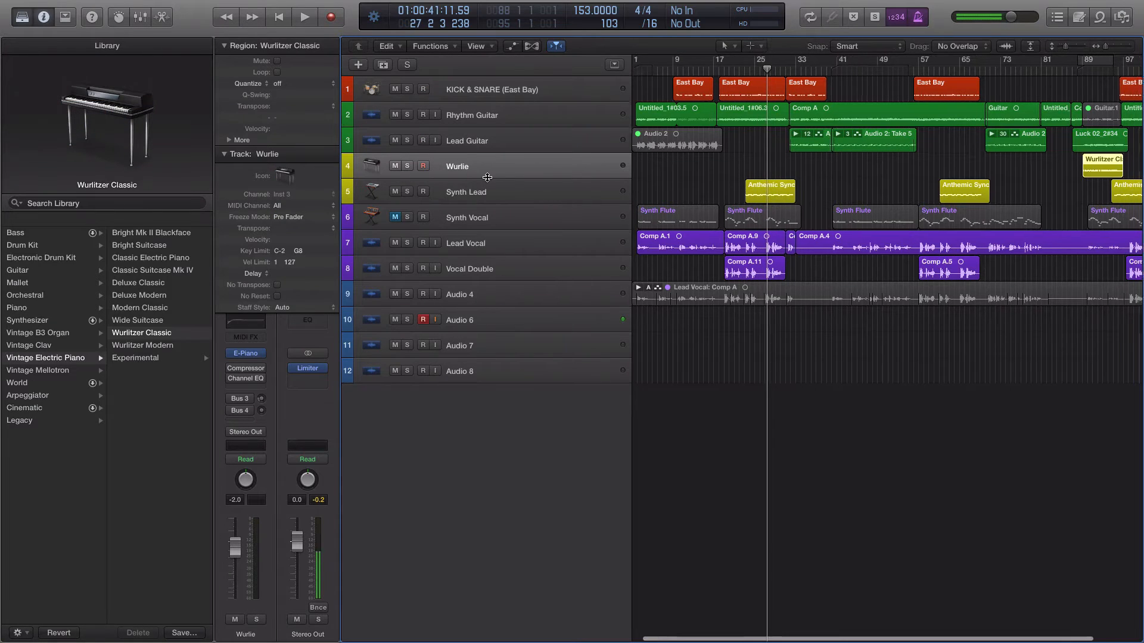
{"action": "scroll", "coordinate": [488, 177], "scroll_direction": "right", "scroll_amount": 3}
{"action": "scroll", "coordinate": [883, 140], "scroll_direction": "left", "scroll_amount": 1}
{"action": "scroll", "coordinate": [902, 158], "scroll_direction": "left", "scroll_amount": 4}
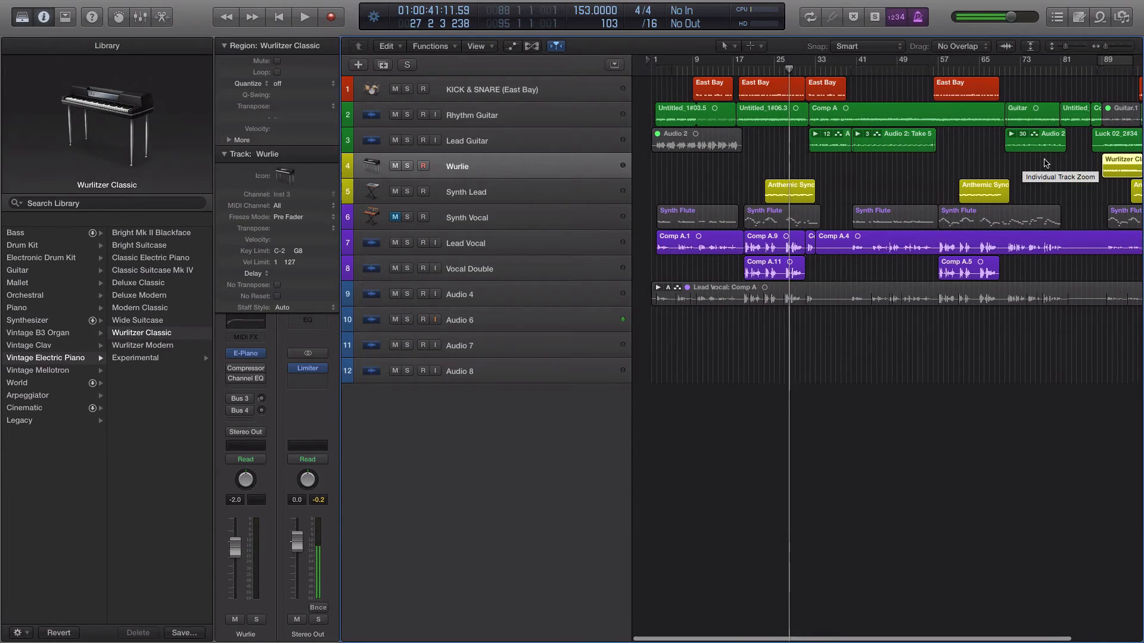
{"action": "scroll", "coordinate": [1047, 164], "scroll_direction": "right", "scroll_amount": 2}
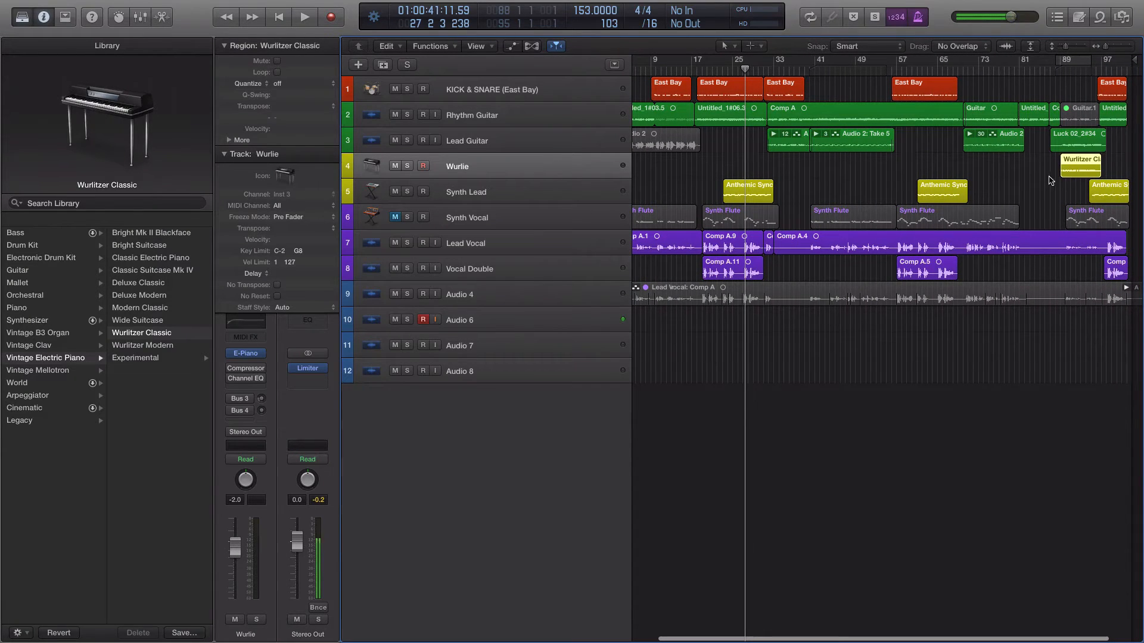
{"action": "scroll", "coordinate": [739, 175], "scroll_direction": "right", "scroll_amount": 2}
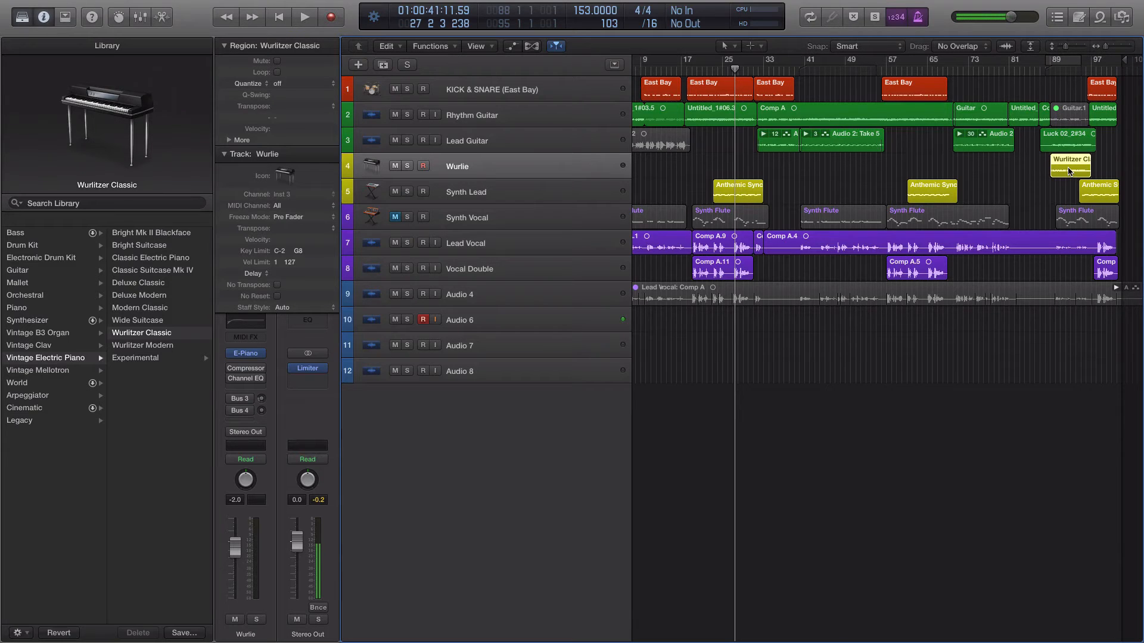
{"action": "scroll", "coordinate": [1069, 172], "scroll_direction": "left", "scroll_amount": 3}
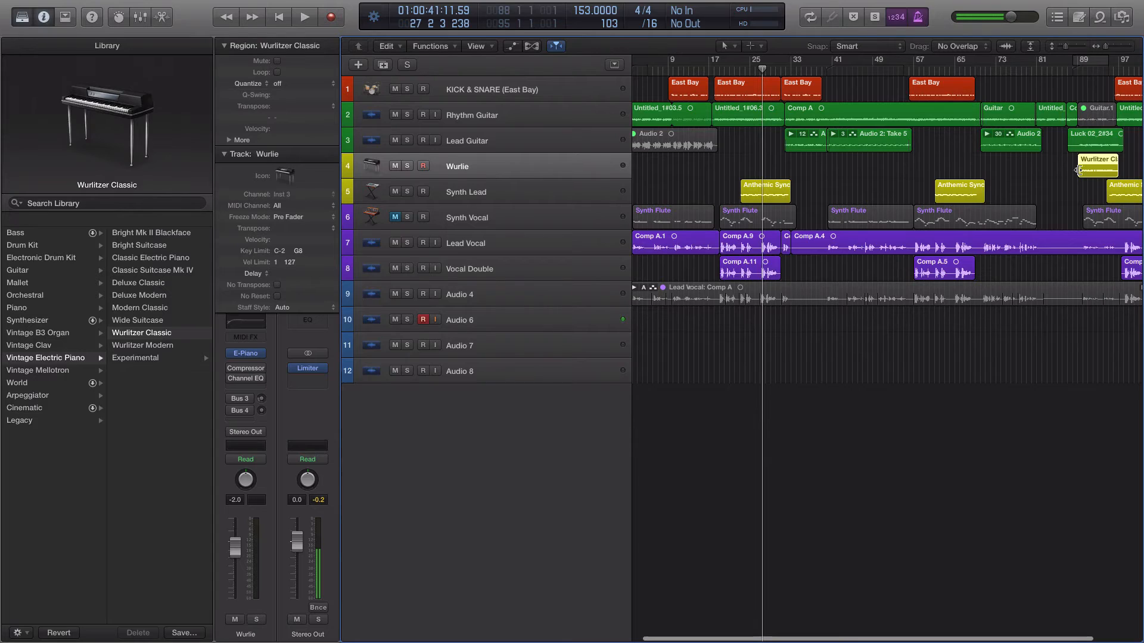
{"action": "scroll", "coordinate": [717, 175], "scroll_direction": "left", "scroll_amount": 2}
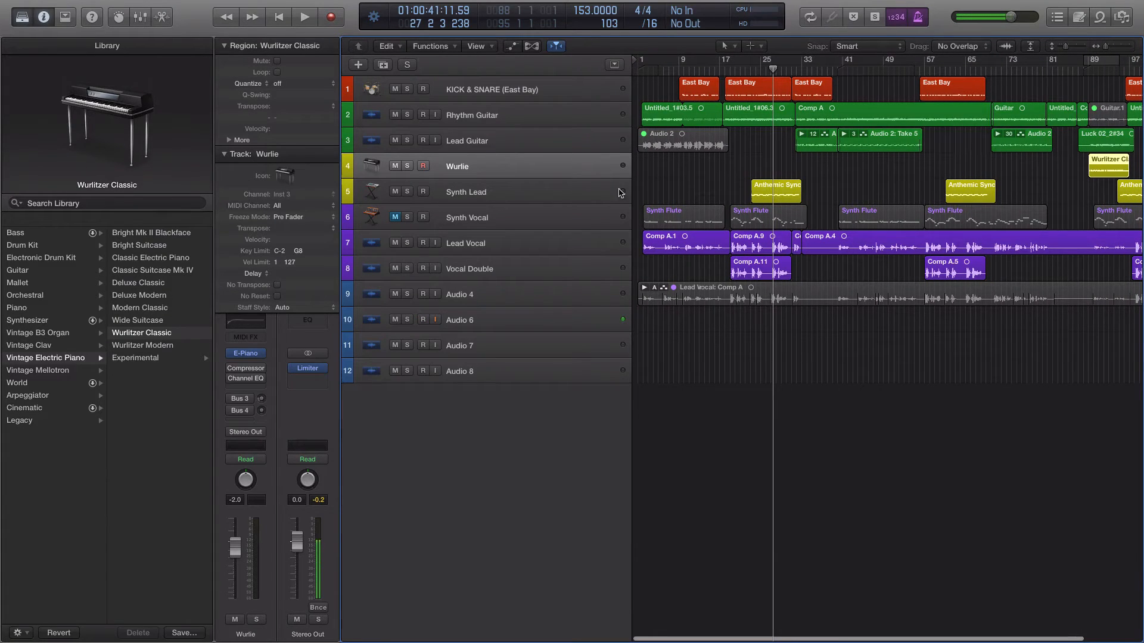
- Examine the Synth Lead track and its Anthemic Sync Lead regions across the arrangement
{"action": "left_click", "coordinate": [619, 192]}
{"action": "scroll", "coordinate": [802, 202], "scroll_direction": "right", "scroll_amount": 2}
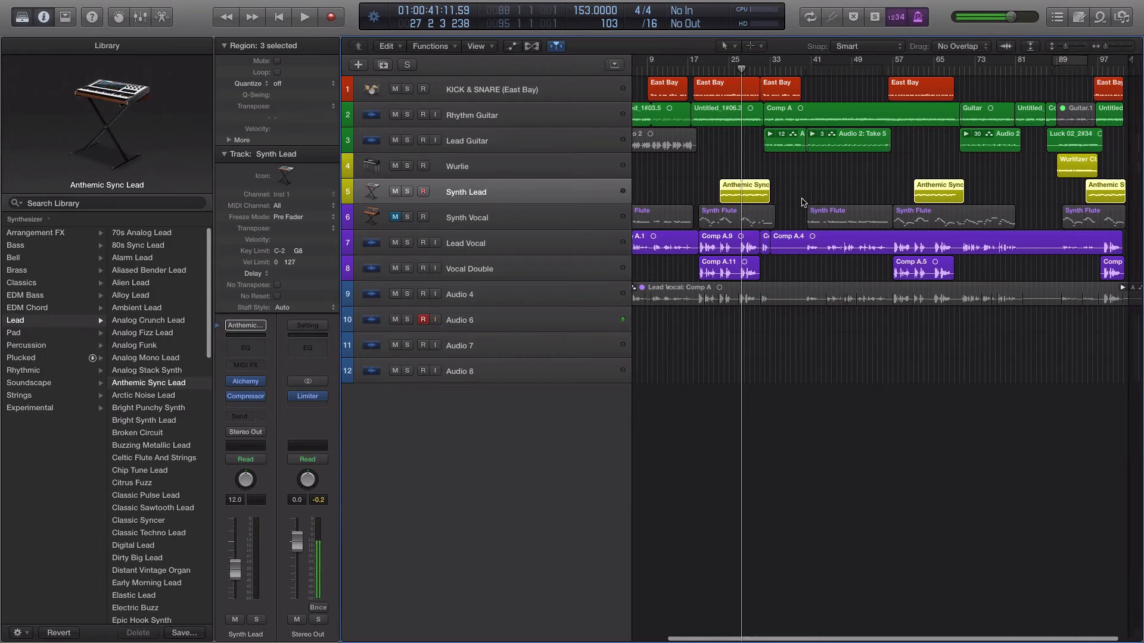
{"action": "scroll", "coordinate": [802, 202], "scroll_direction": "right", "scroll_amount": 2}
{"action": "scroll", "coordinate": [832, 231], "scroll_direction": "left", "scroll_amount": 2}
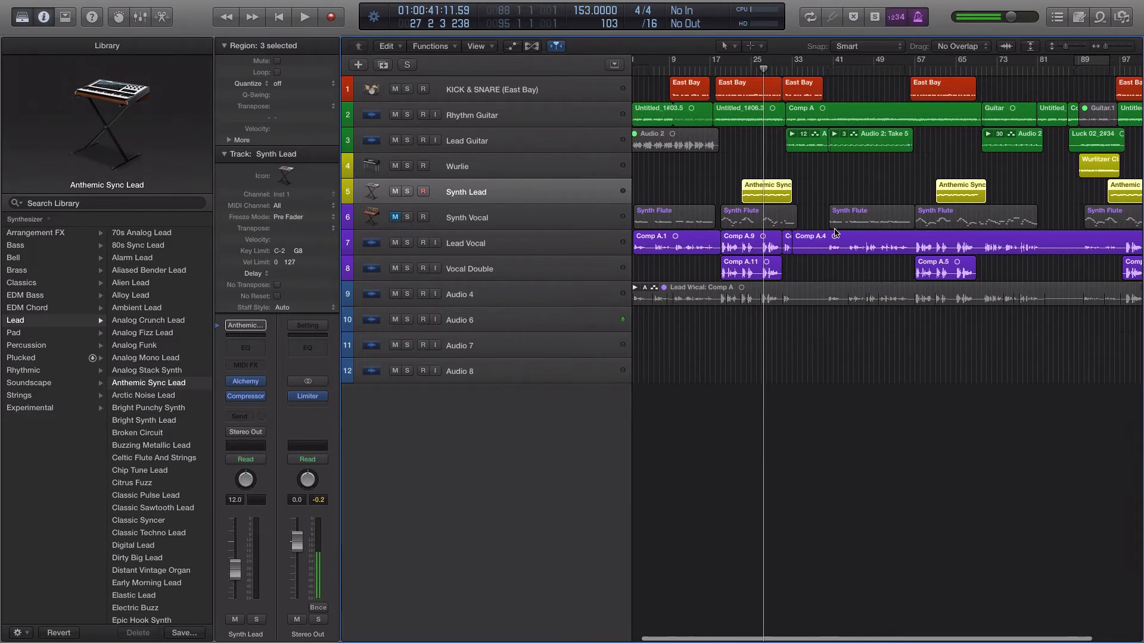
{"action": "scroll", "coordinate": [977, 88], "scroll_direction": "right", "scroll_amount": 1}
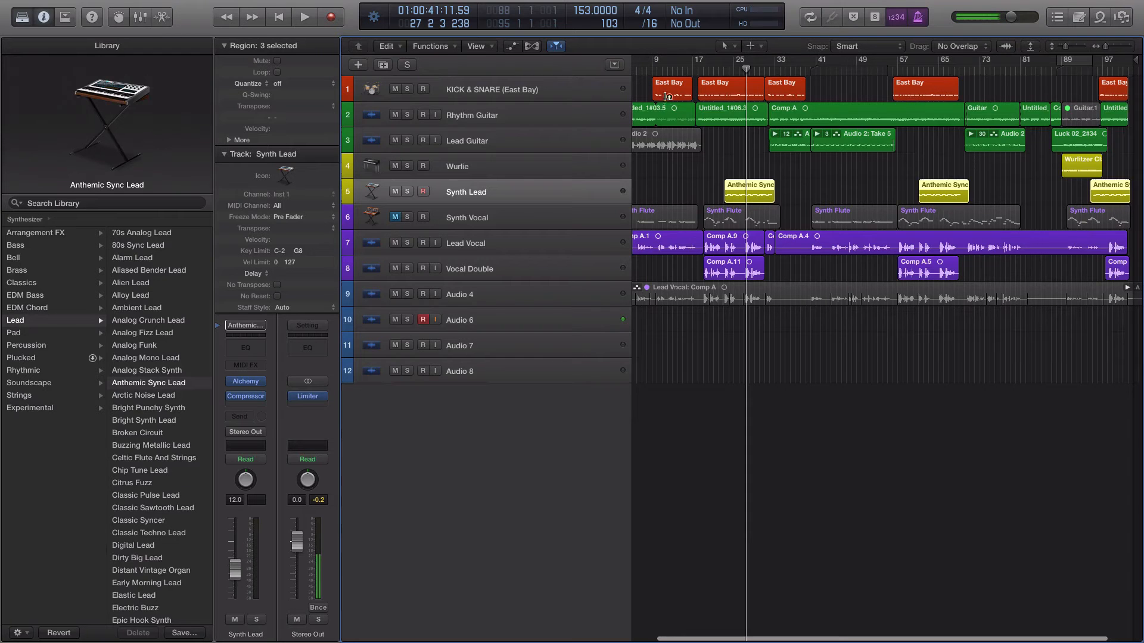
- Play back the Synth Vocal track in solo from about bar 47, add Rhythm Guitar to the solo, and clear both solos after stopping
{"action": "left_click", "coordinate": [490, 218]}
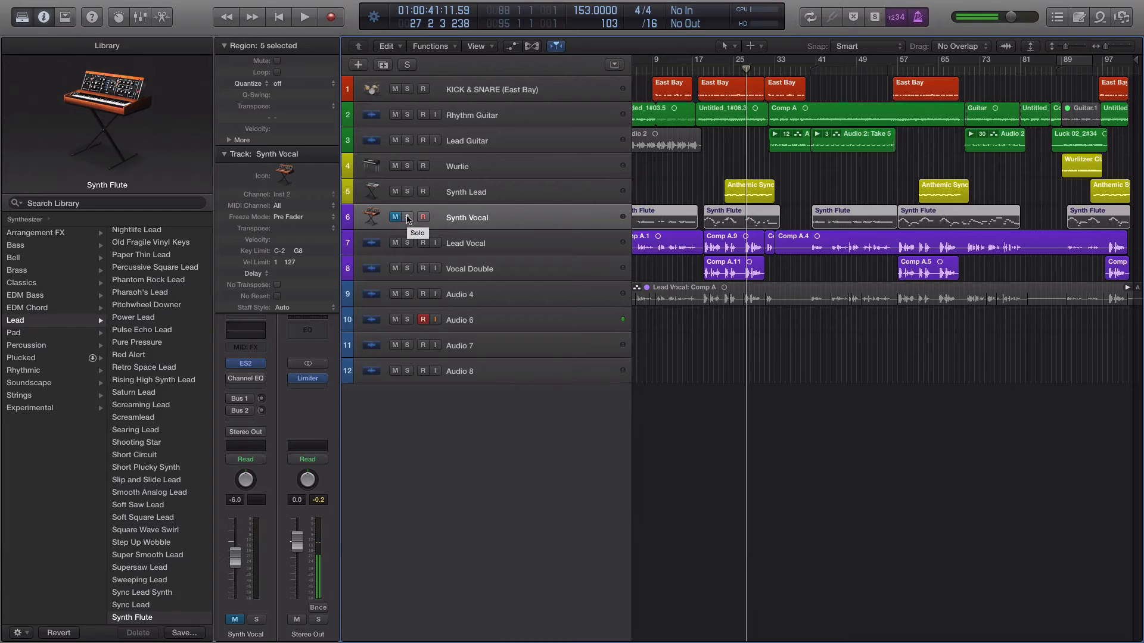
{"action": "left_click", "coordinate": [409, 219]}
{"action": "key", "text": "space"}
{"action": "left_click", "coordinate": [852, 71]}
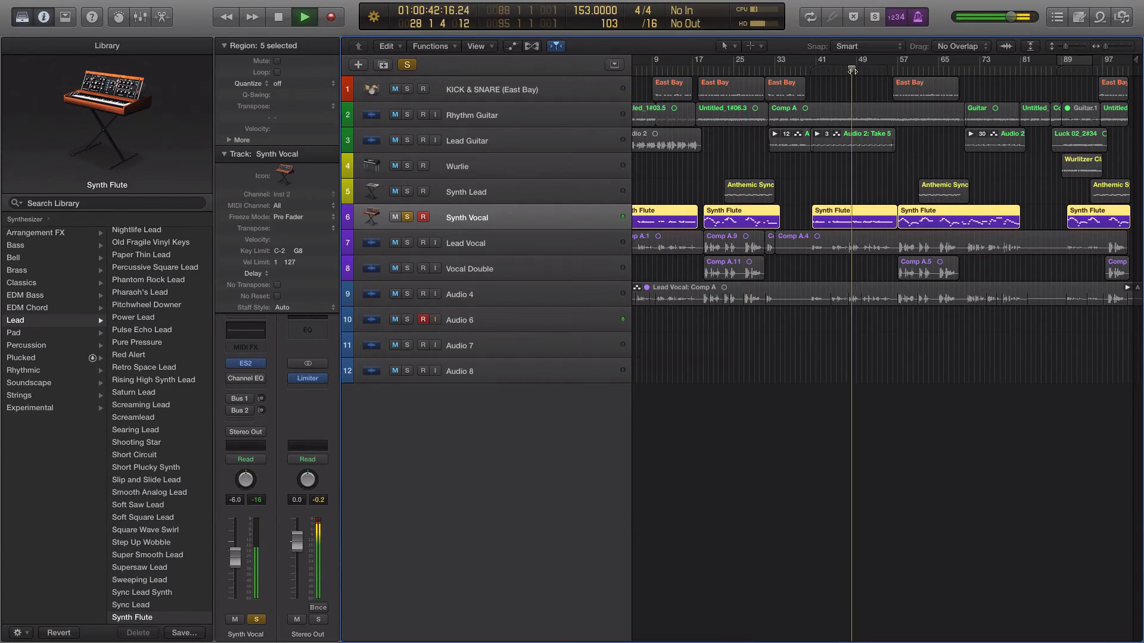
{"action": "left_click", "coordinate": [407, 115]}
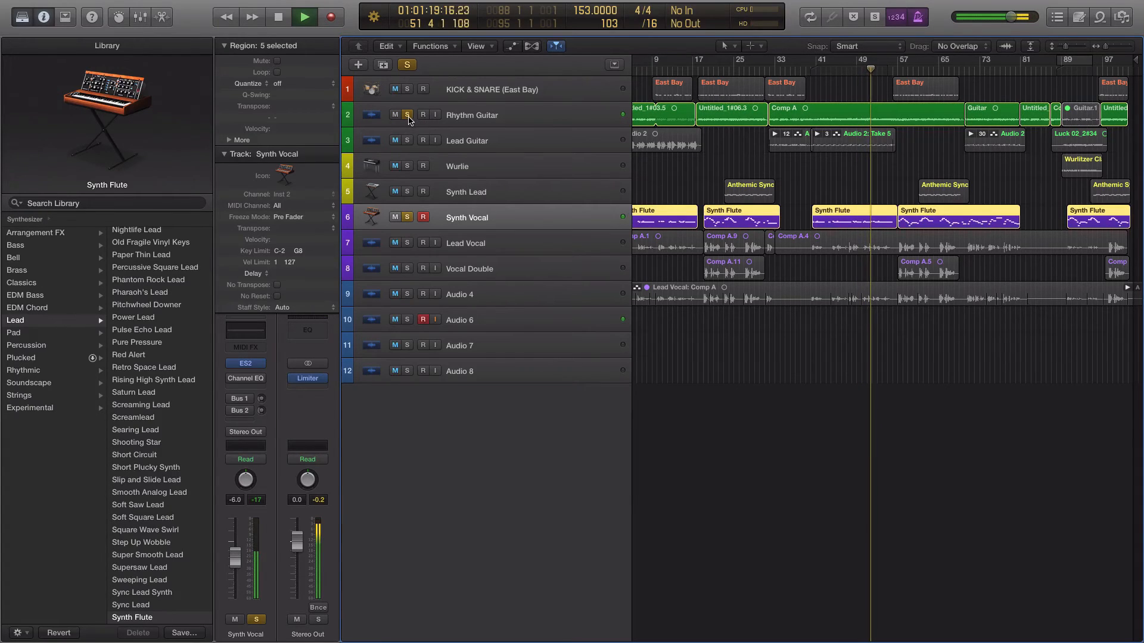
{"action": "key", "text": "space"}
{"action": "left_click", "coordinate": [407, 115]}
{"action": "left_click", "coordinate": [407, 217]}
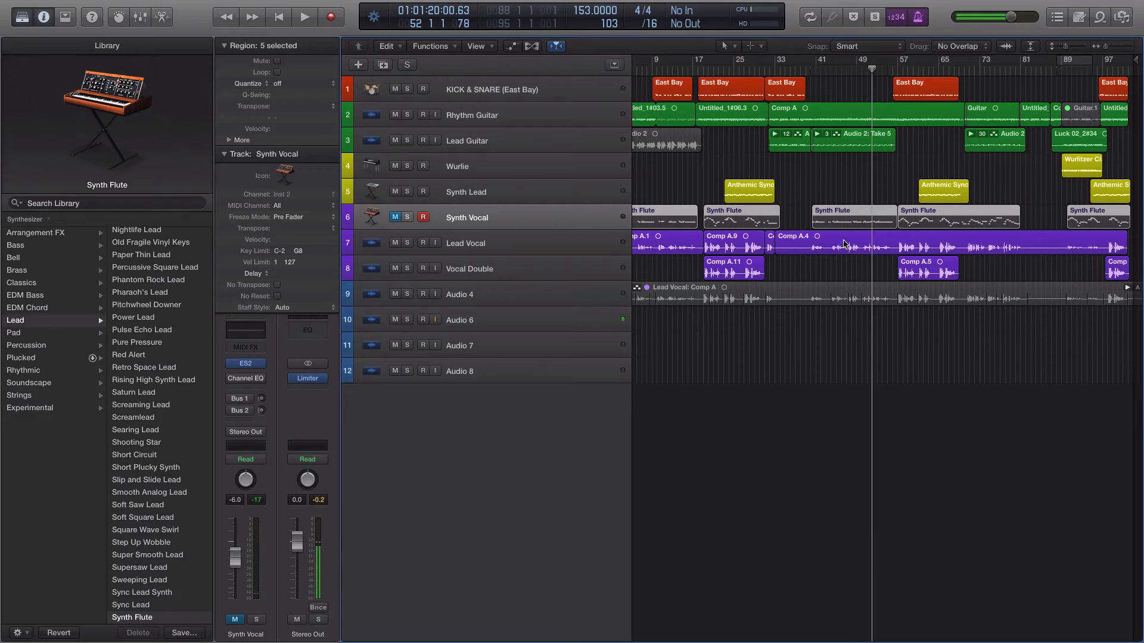
- Review the Lead Vocal, Vocal Double and Audio 4 tracks with the whole arrangement in view
{"action": "left_click", "coordinate": [453, 244]}
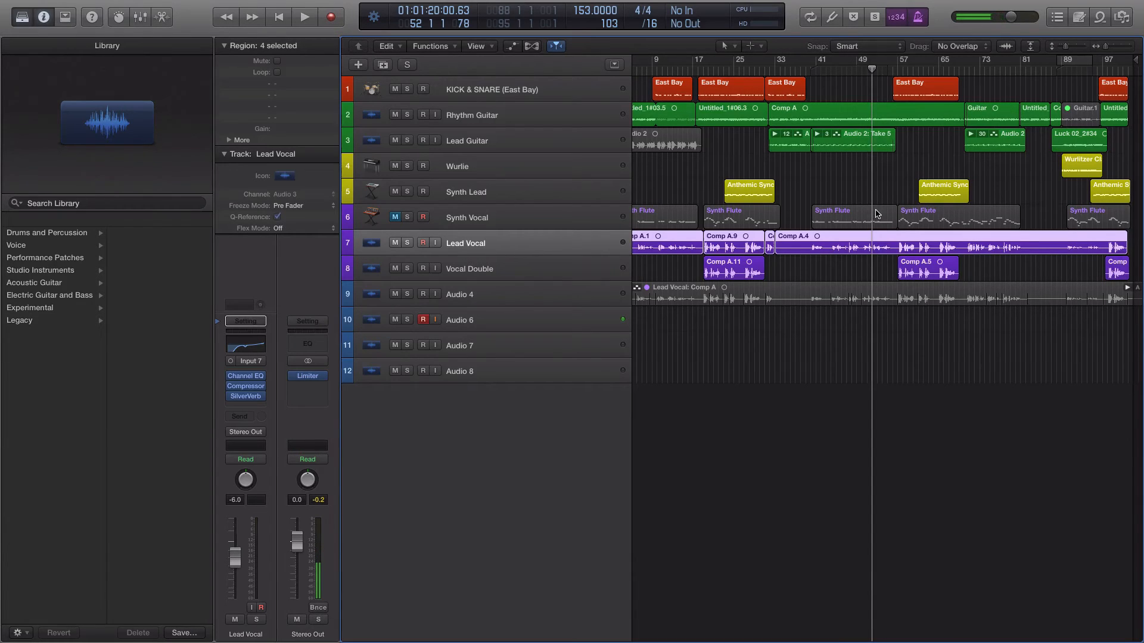
{"action": "left_click", "coordinate": [483, 268]}
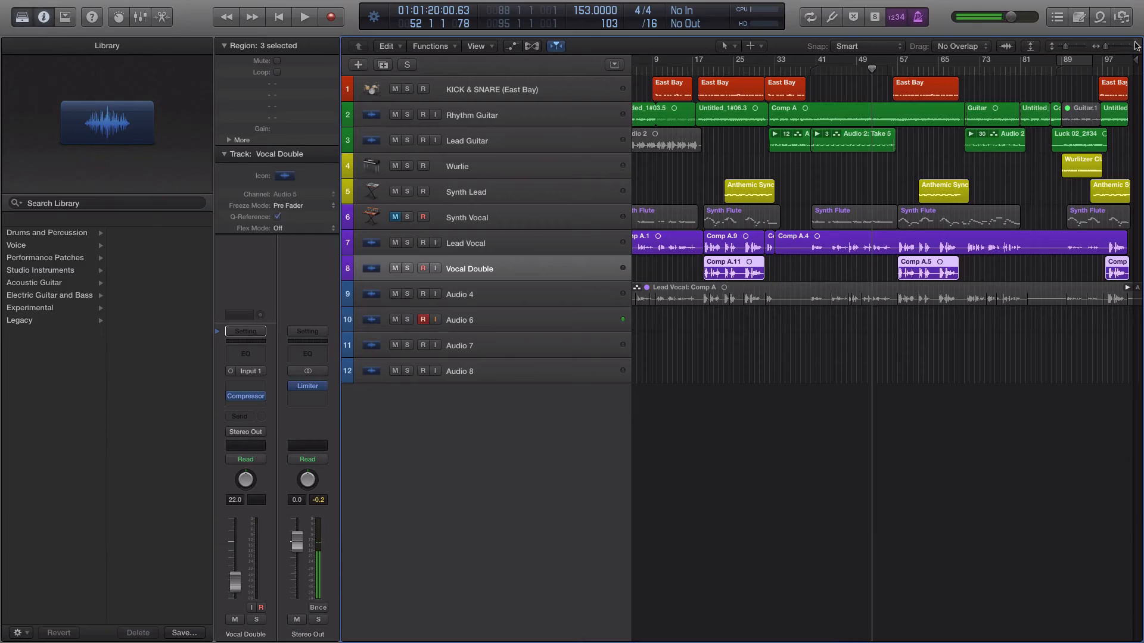
{"action": "left_click", "coordinate": [1104, 46]}
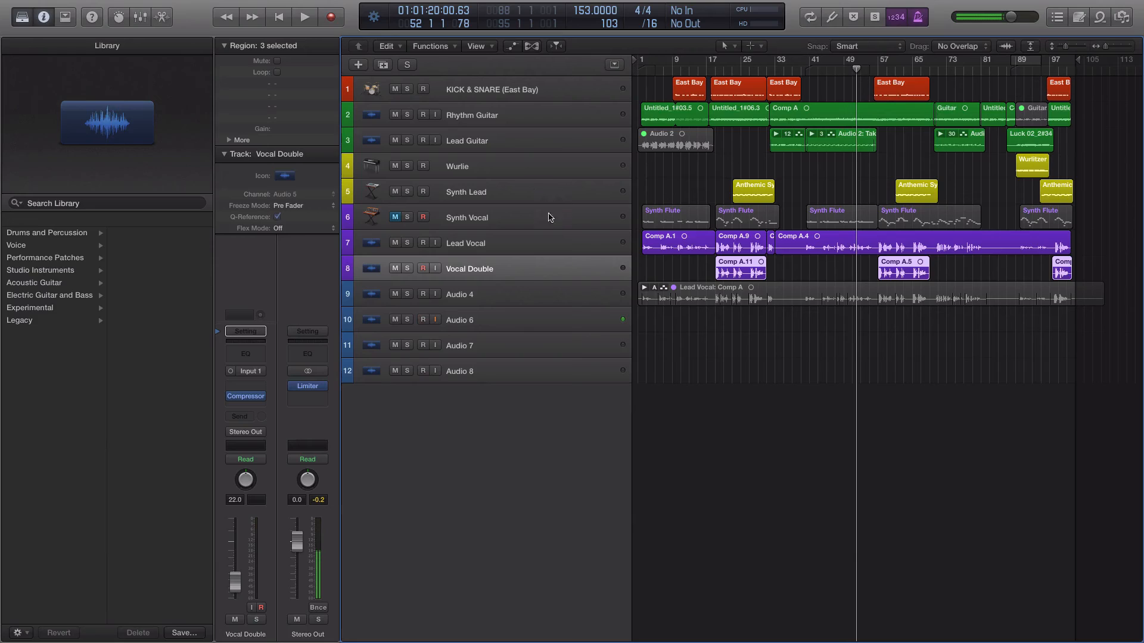
{"action": "left_click", "coordinate": [488, 298]}
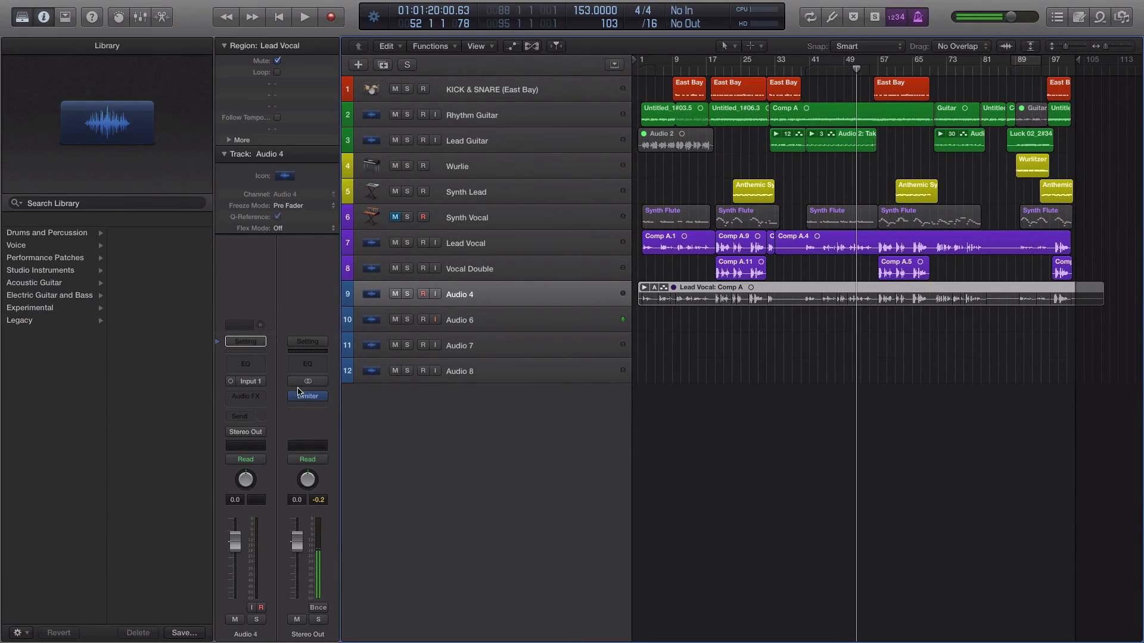
- Inspect the Limiter settings on the Stereo Out channel and close the plug-in window
{"action": "mouse_move", "coordinate": [321, 398]}
{"action": "left_click", "coordinate": [309, 400]}
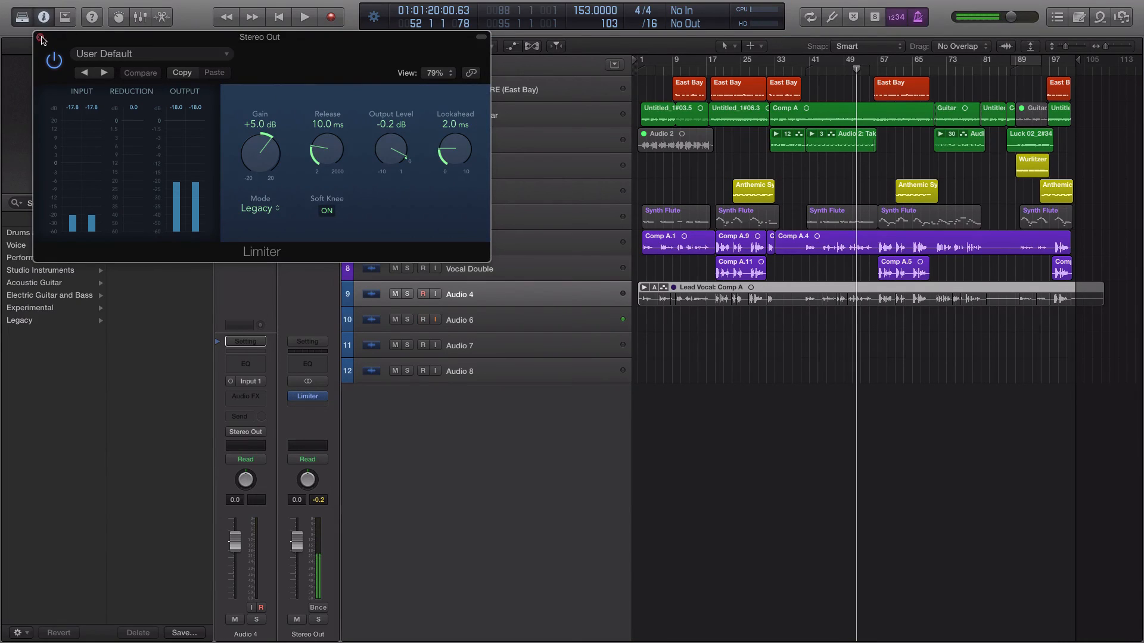
{"action": "left_click", "coordinate": [40, 38]}
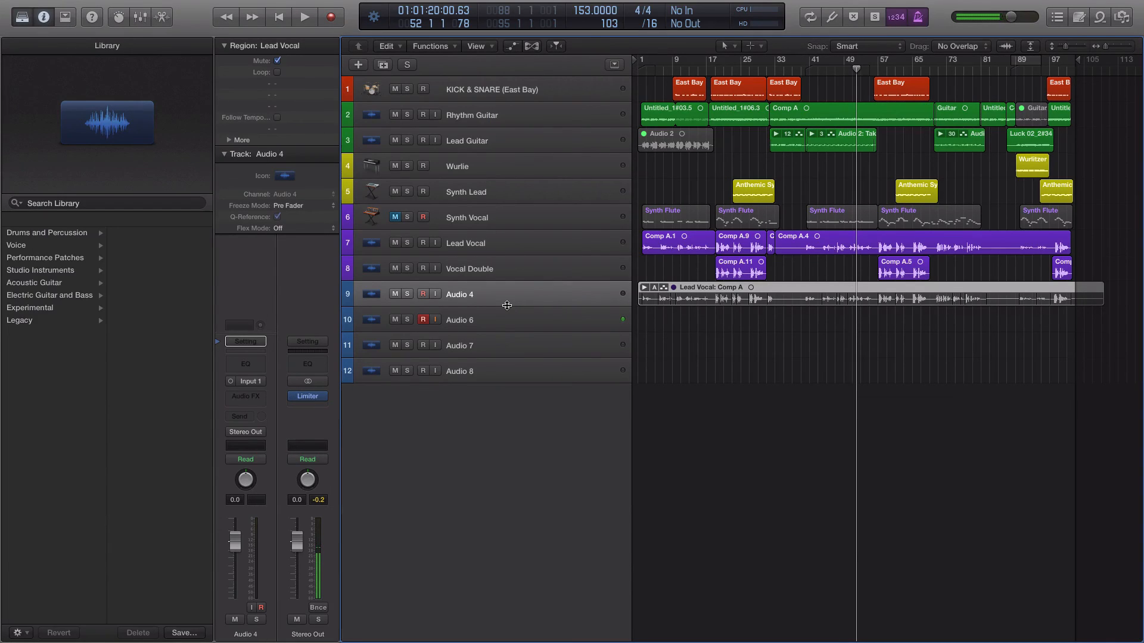